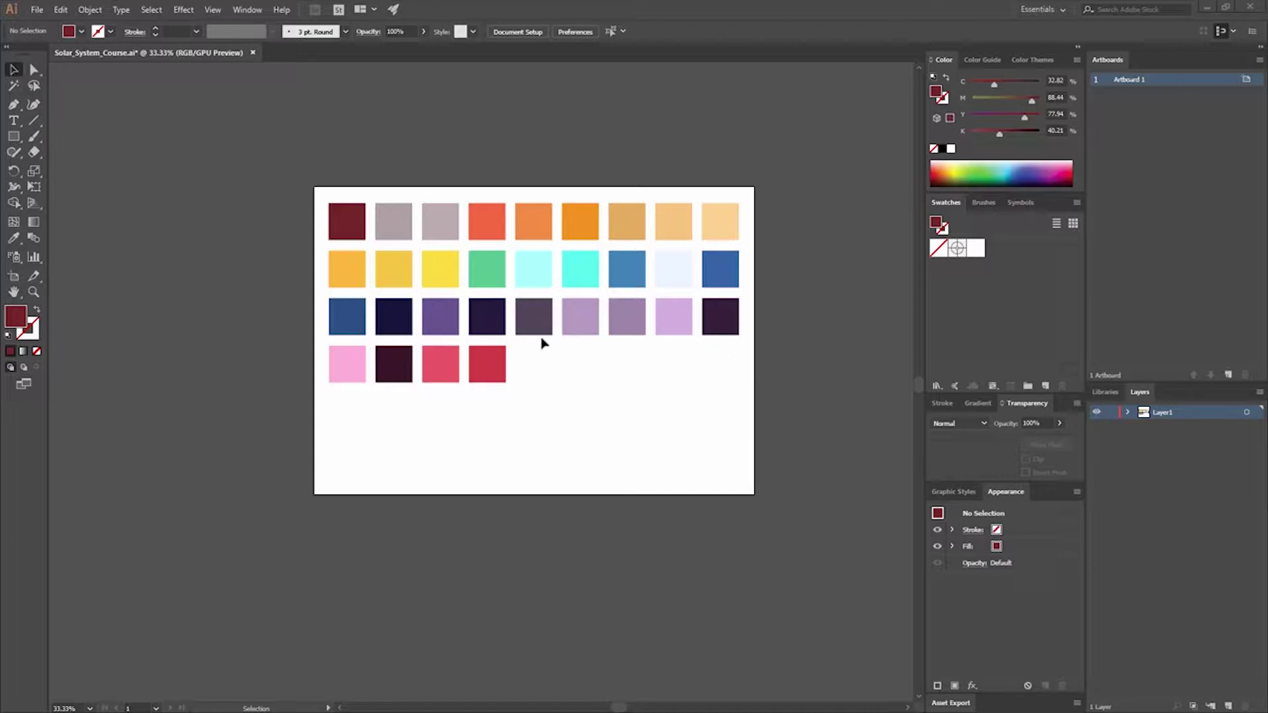
Step: Nudge the dark red square, undo the move, and deselect it so the grid stays unchanged
left_click_drag(354, 232, 384, 167)
key("ctrl+z")
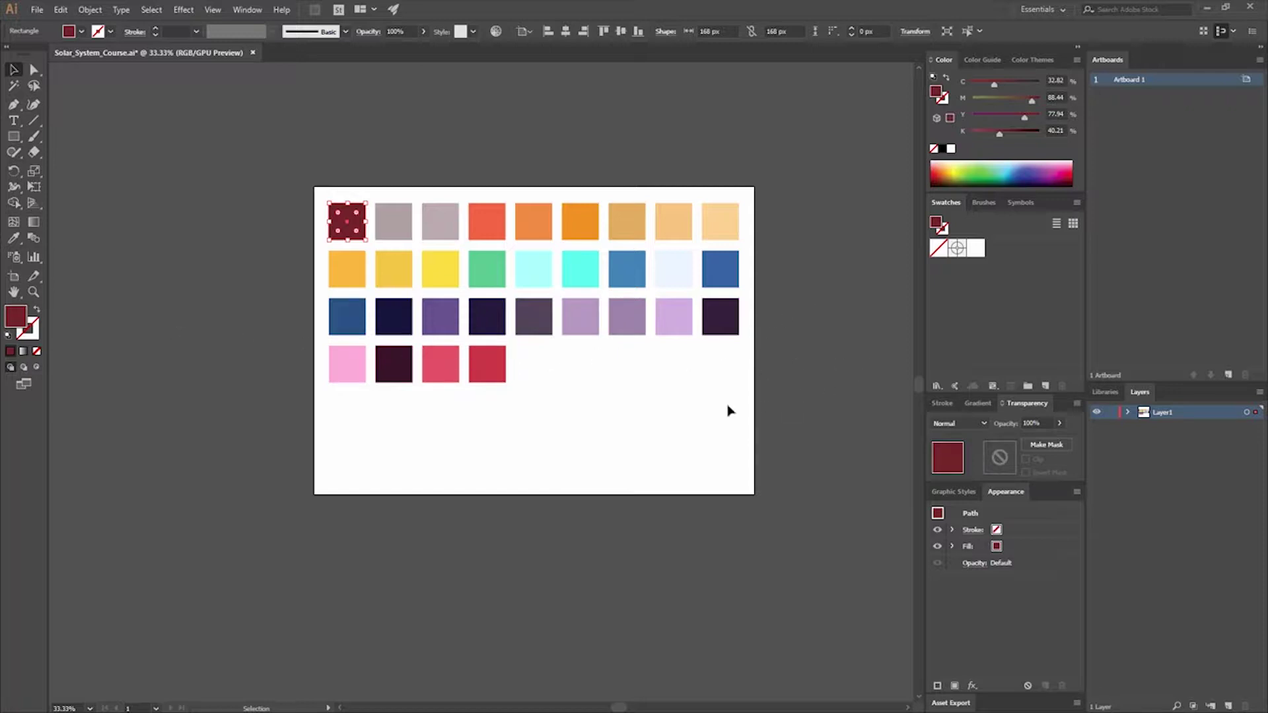
left_click(704, 413)
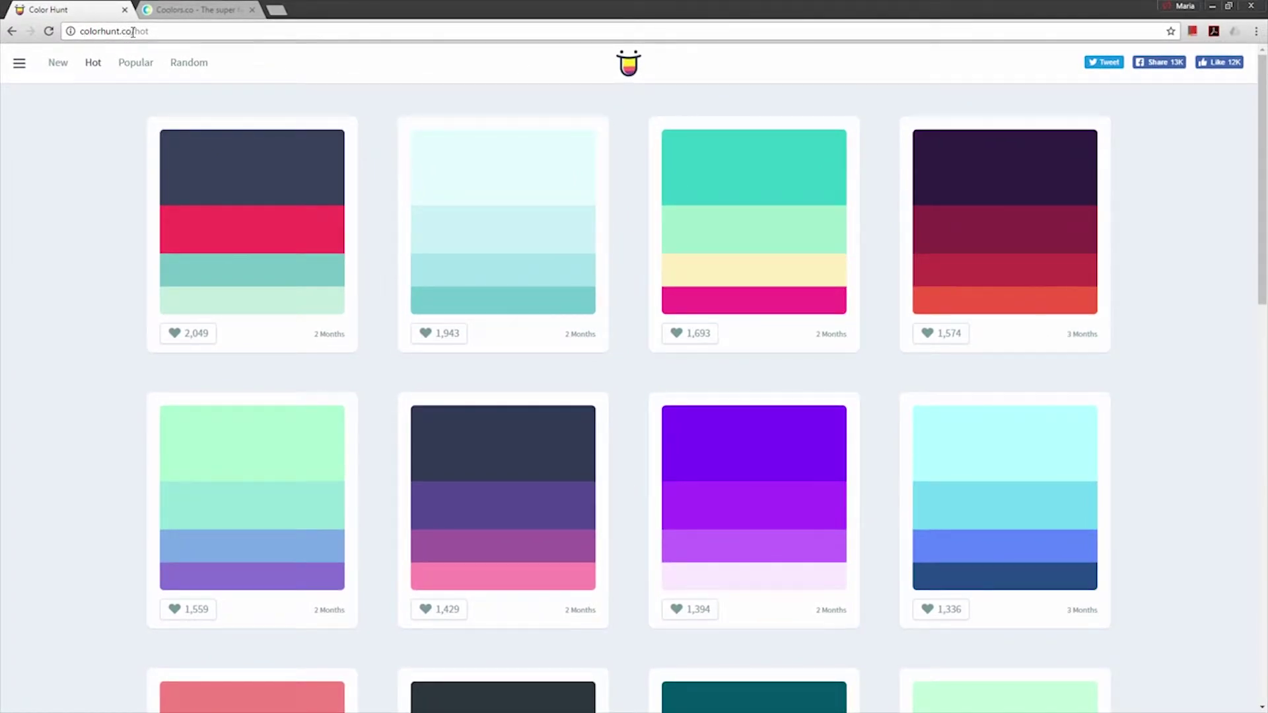
Step: Browse Color Hunt's New, Popular and Random palettes, then return to Hot
left_click(70, 66)
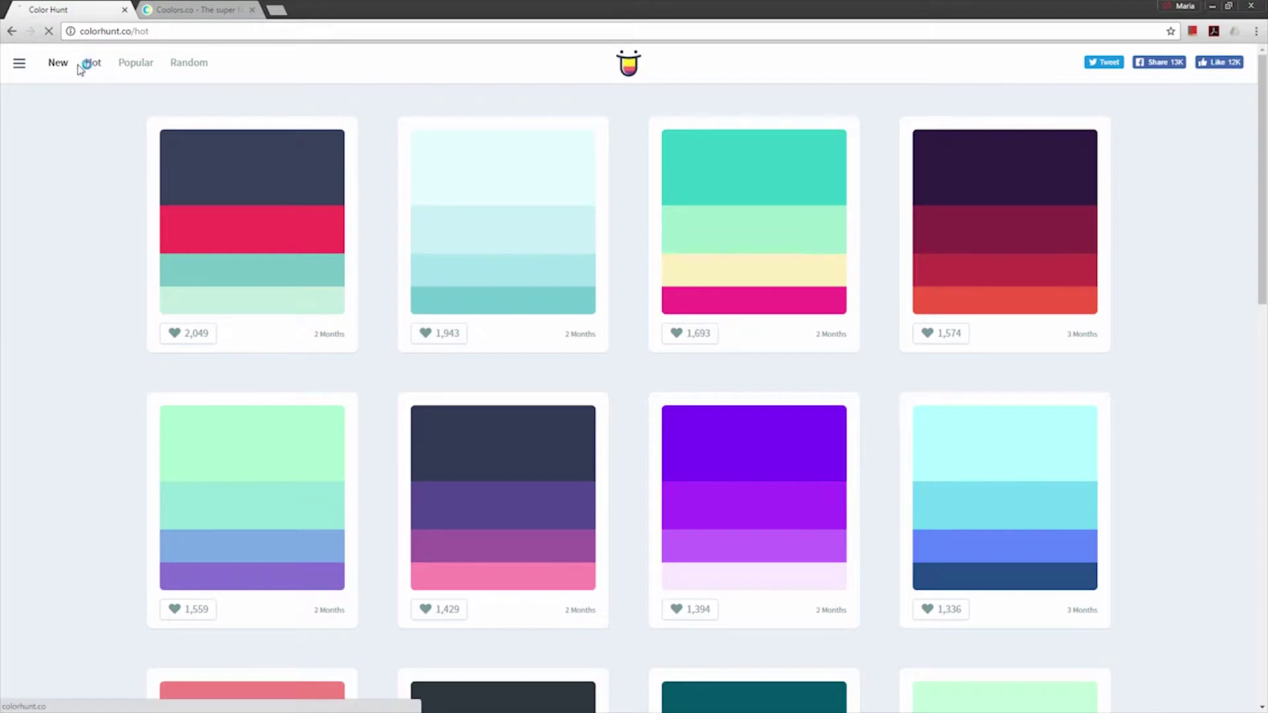
left_click(93, 66)
left_click(135, 63)
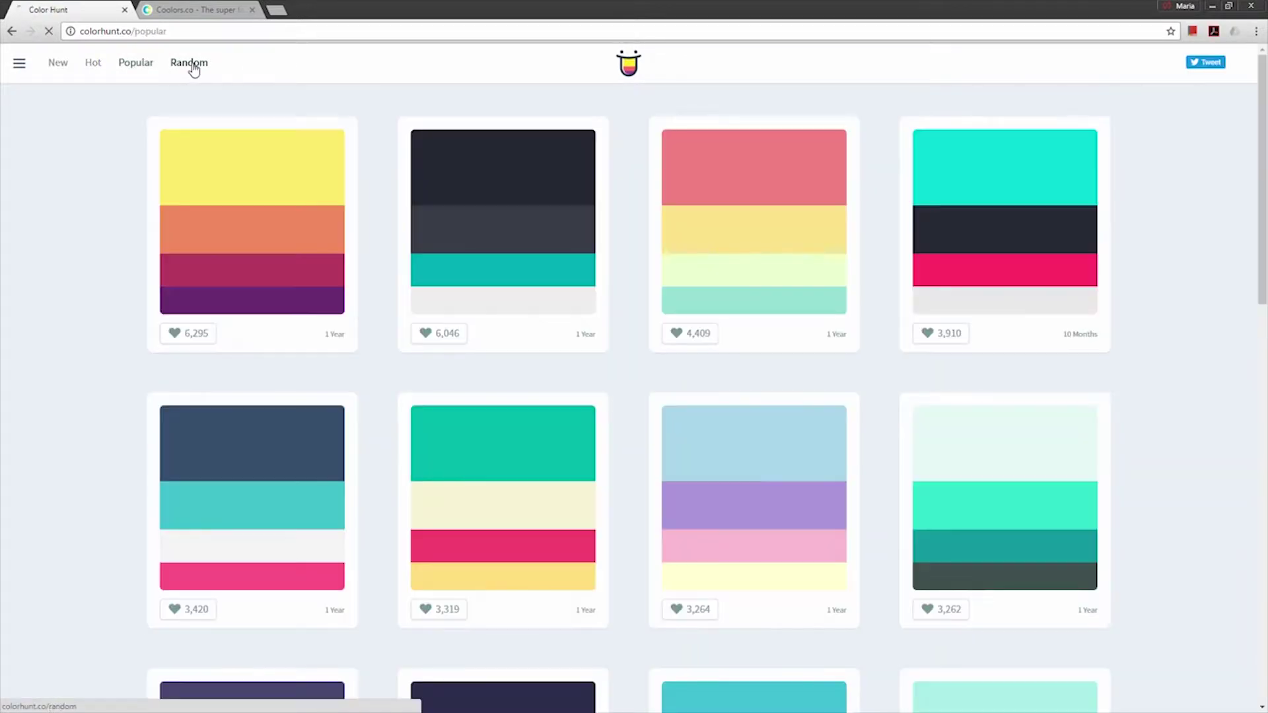
left_click(190, 64)
left_click(91, 66)
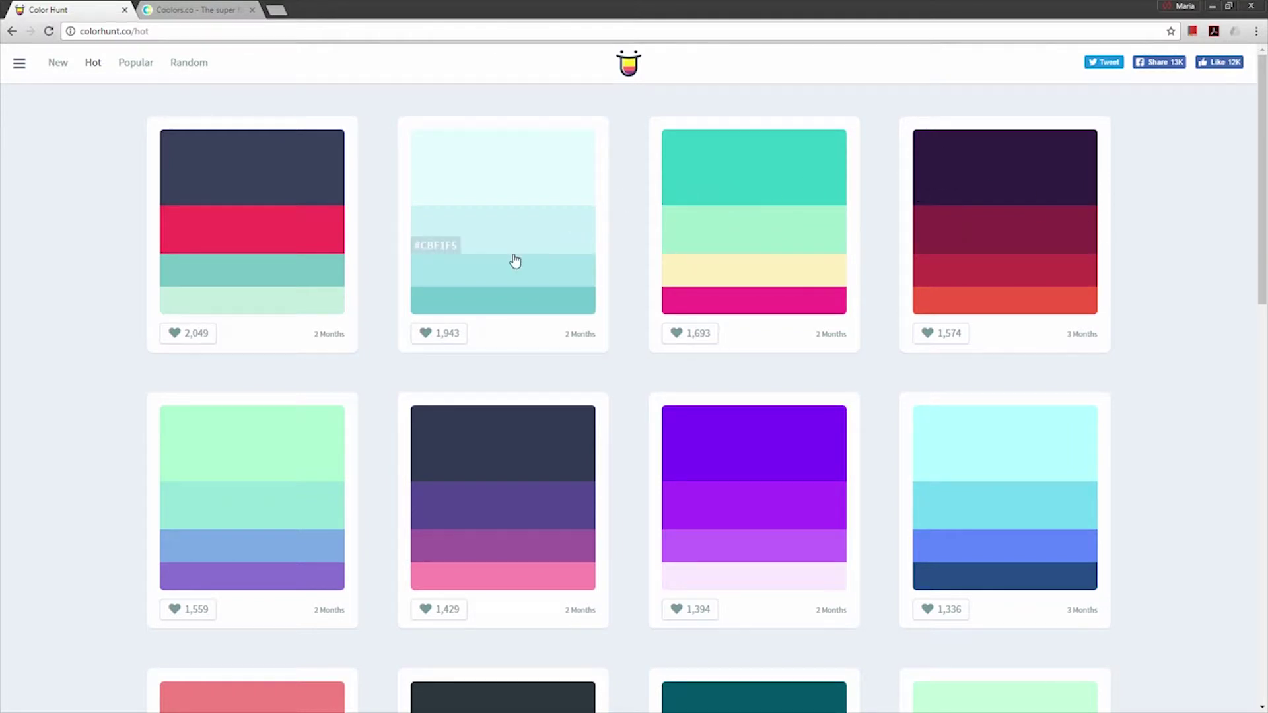
Step: Scroll down the Hot palettes and copy the green hex code #52D681 into Illustrator
scroll(696, 498, "down", 1)
scroll(532, 513, "down", 2)
scroll(331, 418, "down", 3)
scroll(419, 470, "down", 3)
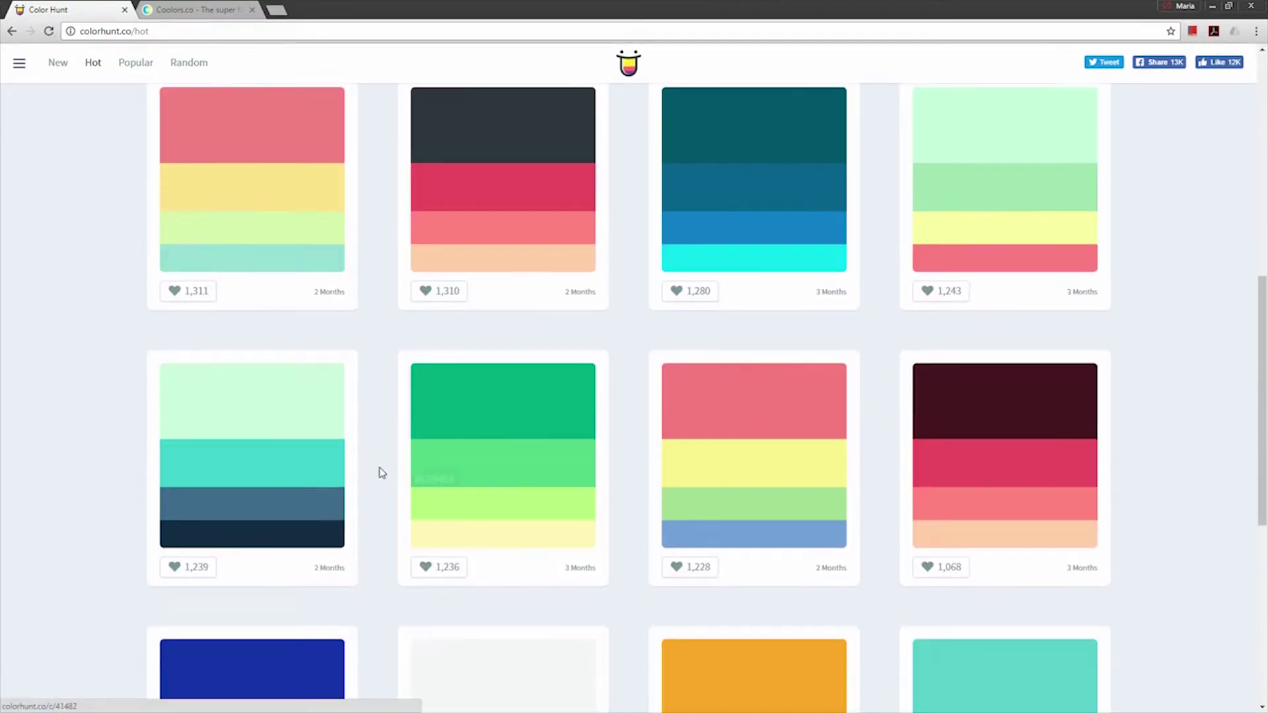
scroll(614, 403, "down", 3)
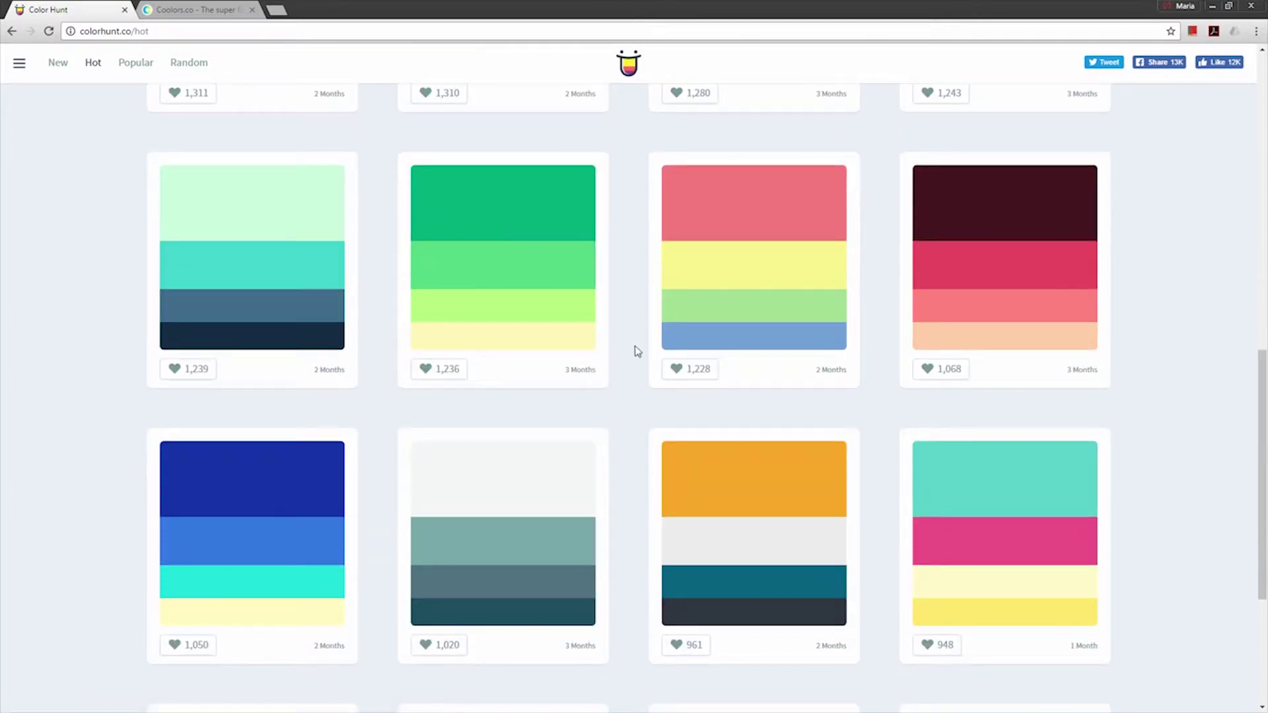
scroll(627, 278, "down", 1)
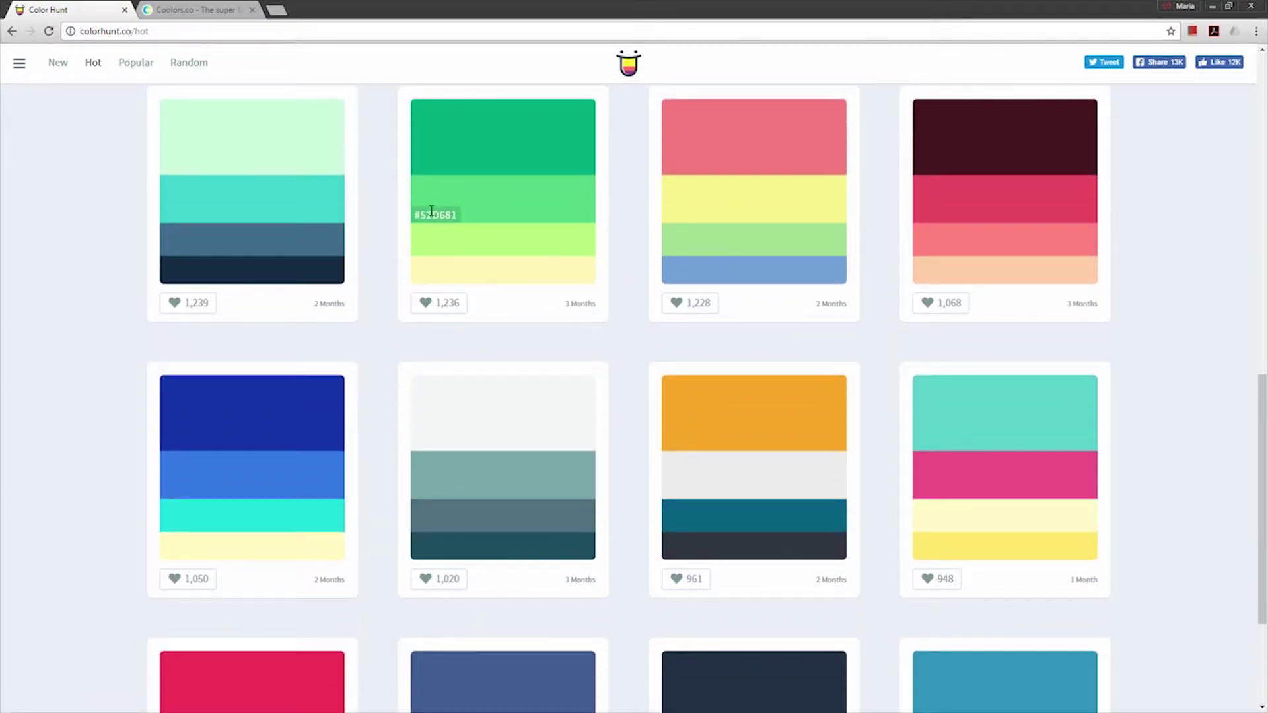
left_click_drag(419, 214, 457, 216)
key("ctrl+c")
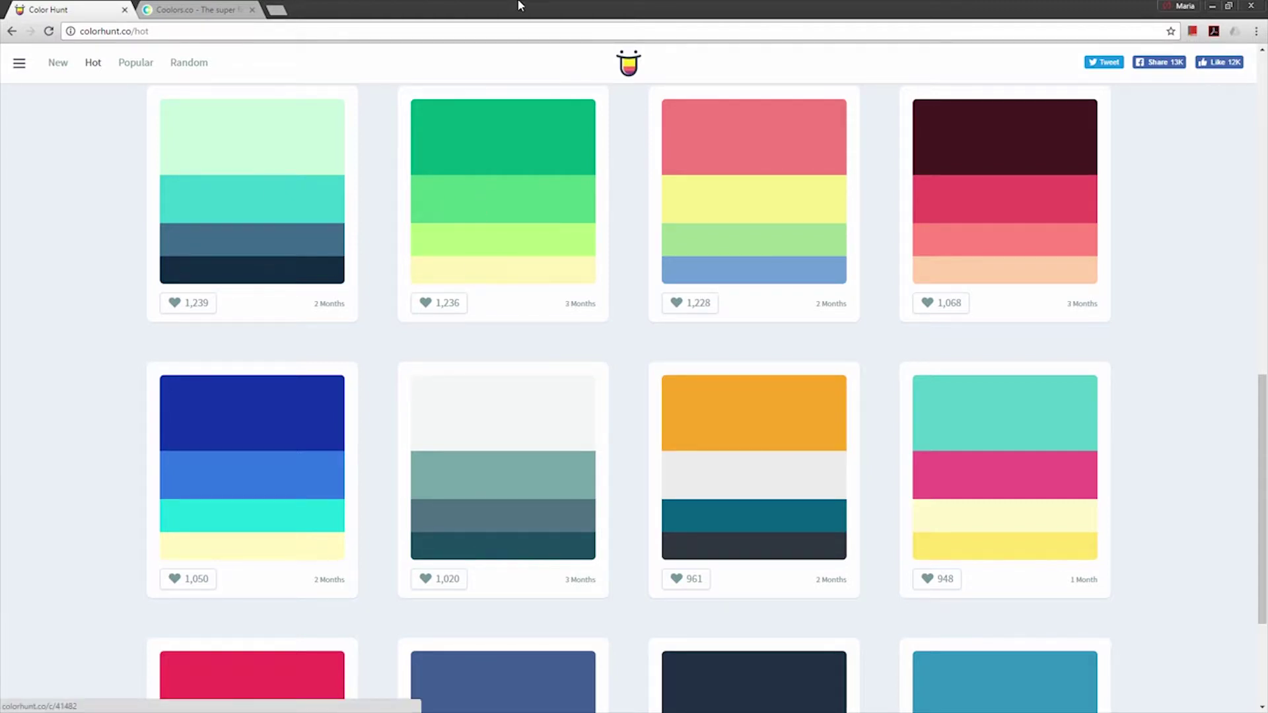
key("alt+Tab")
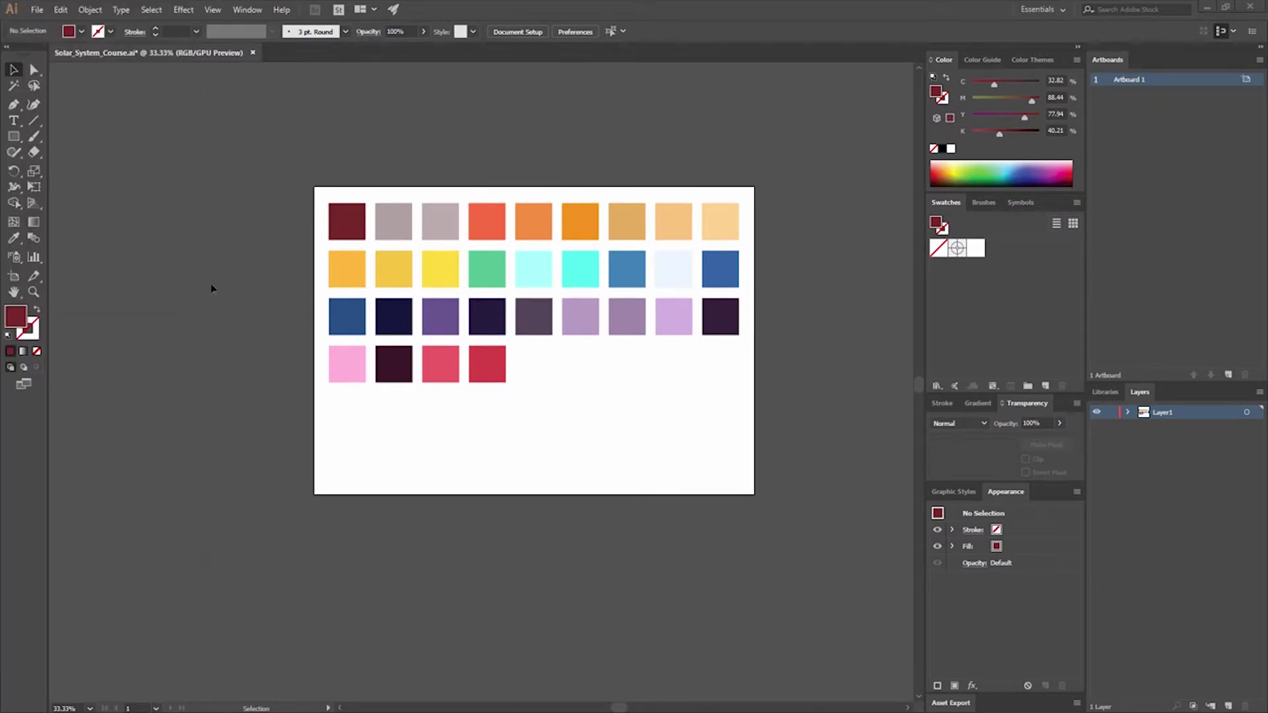
Step: Paste 52D681 into the Fill colour picker to preview the green, then close the picker
double_click(16, 316)
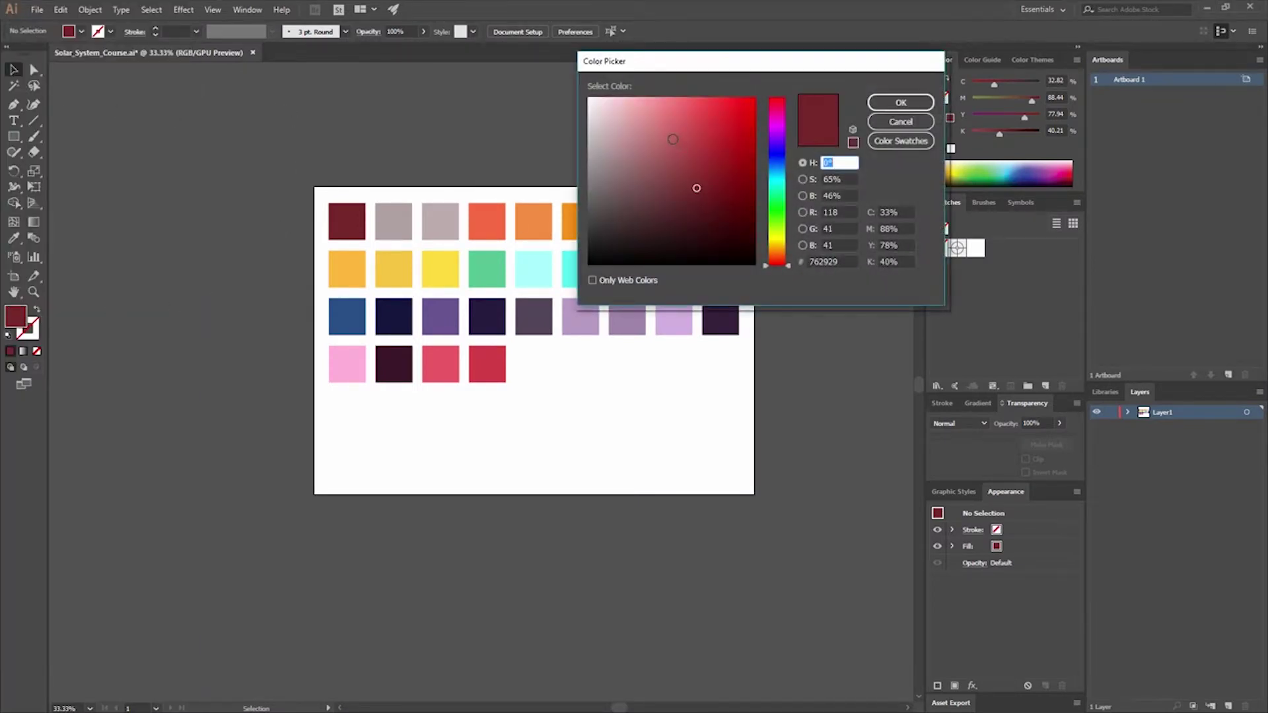
double_click(834, 262)
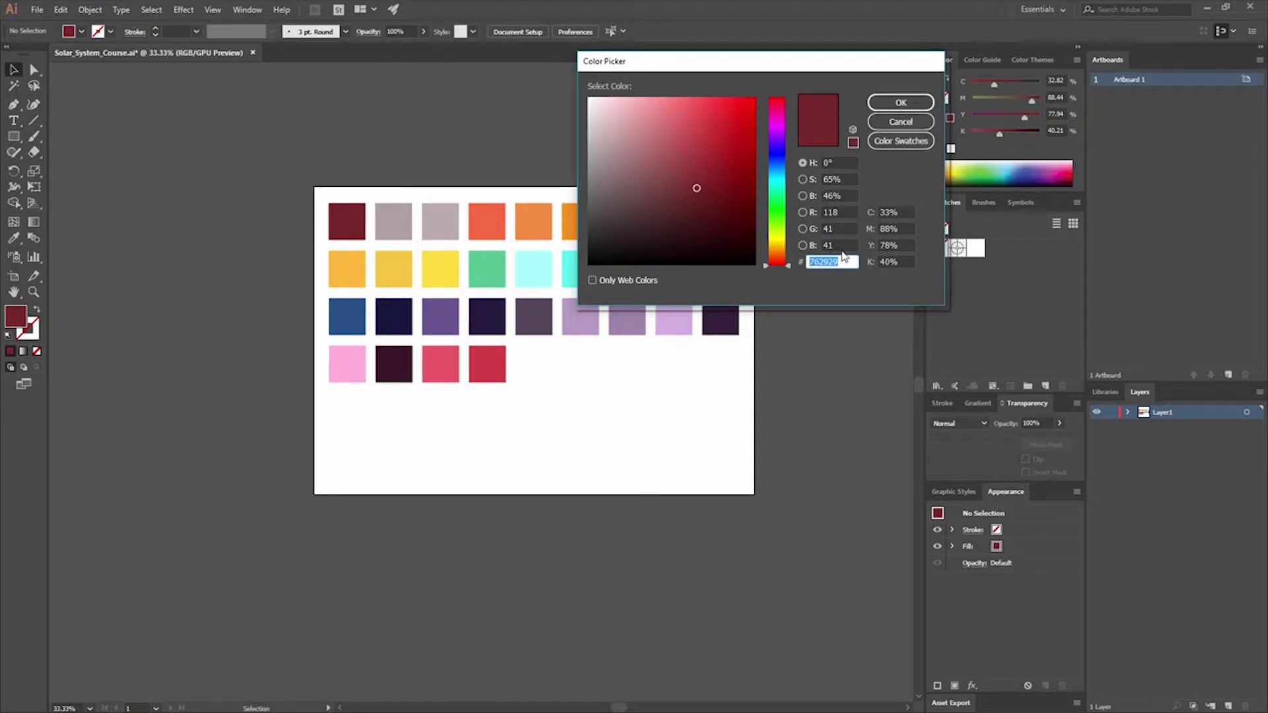
key("ctrl+v")
left_click(839, 228)
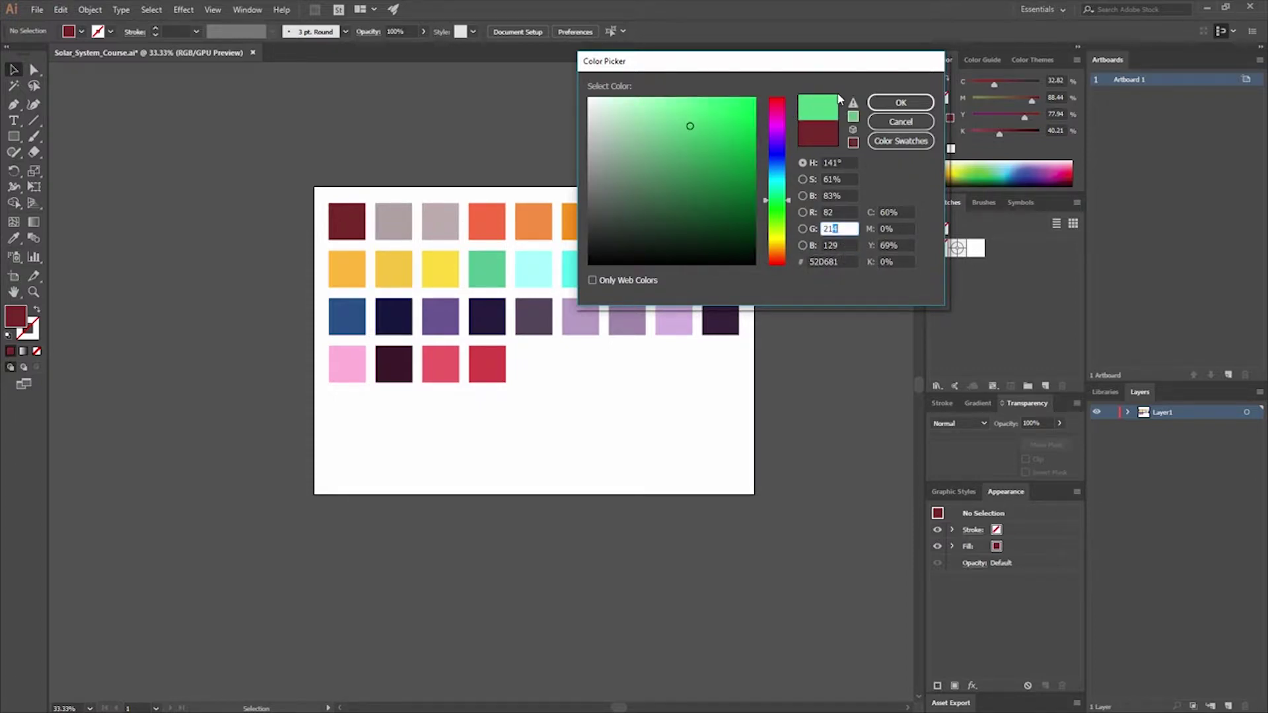
left_click(908, 123)
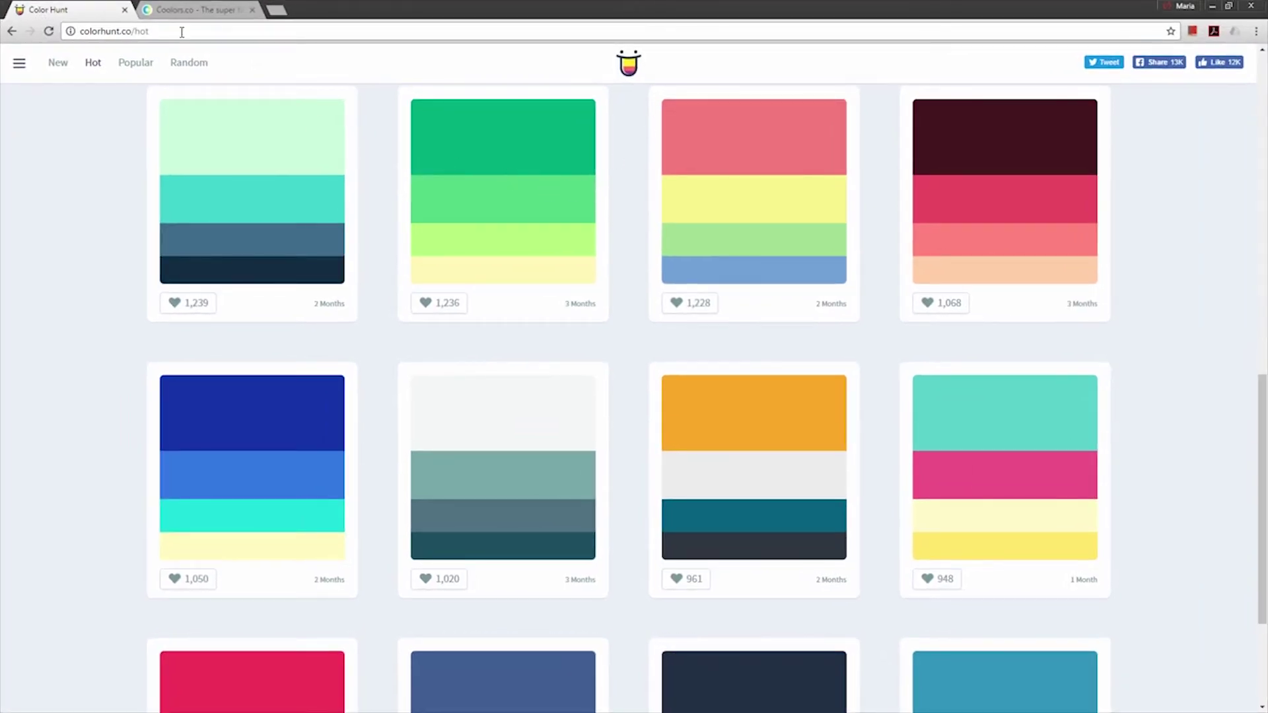
Step: Start the Coolors generator, lock the first colour FF6978 and regenerate twice
left_click(185, 8)
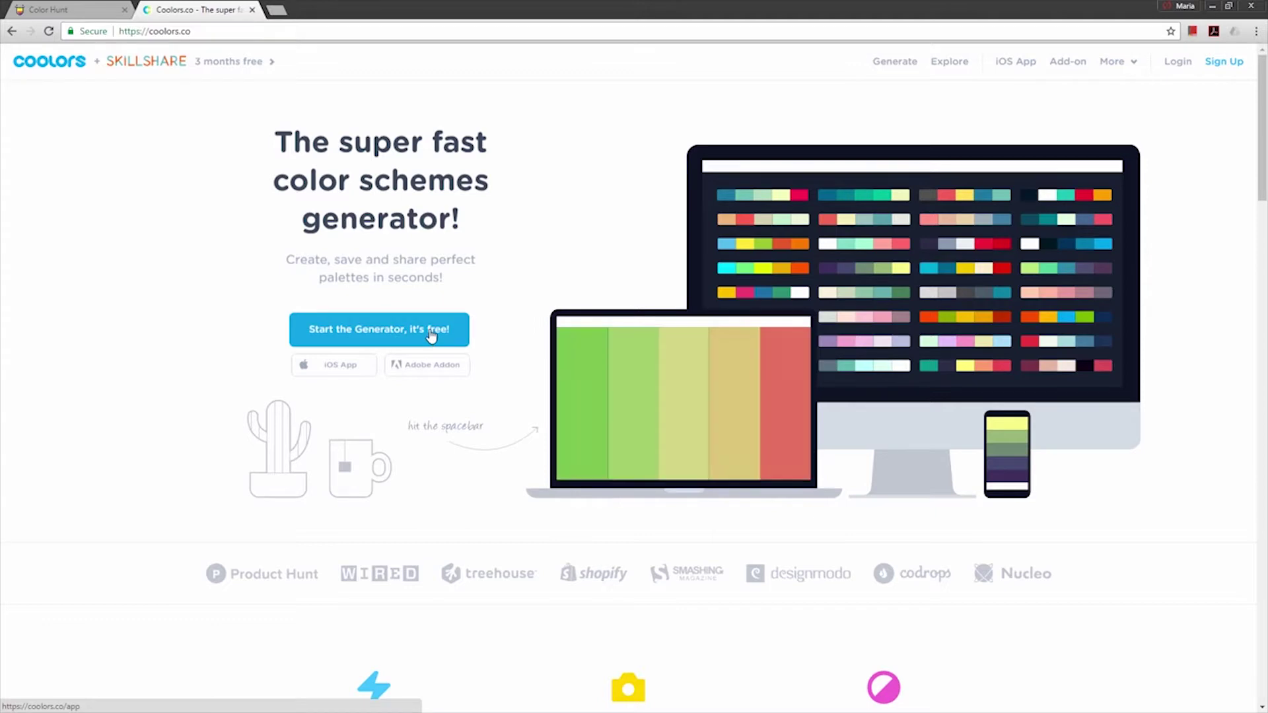
left_click(387, 331)
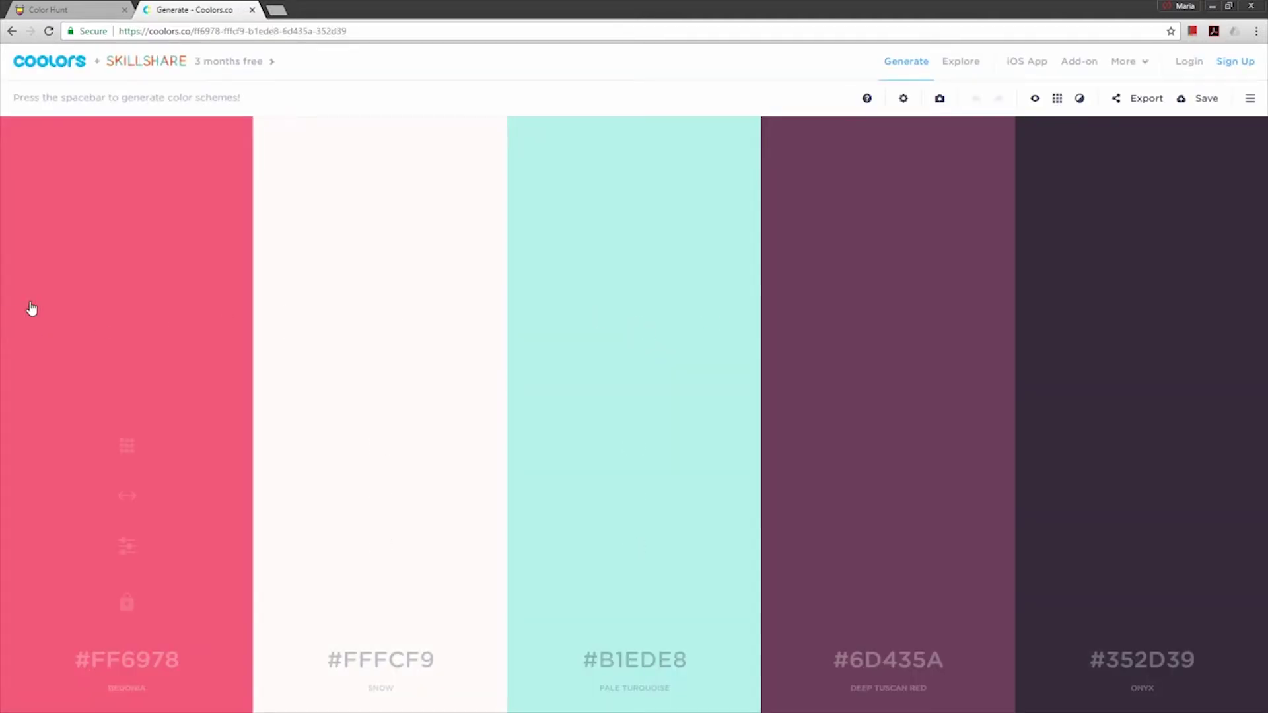
mouse_move(127, 515)
left_click(127, 602)
key("space")
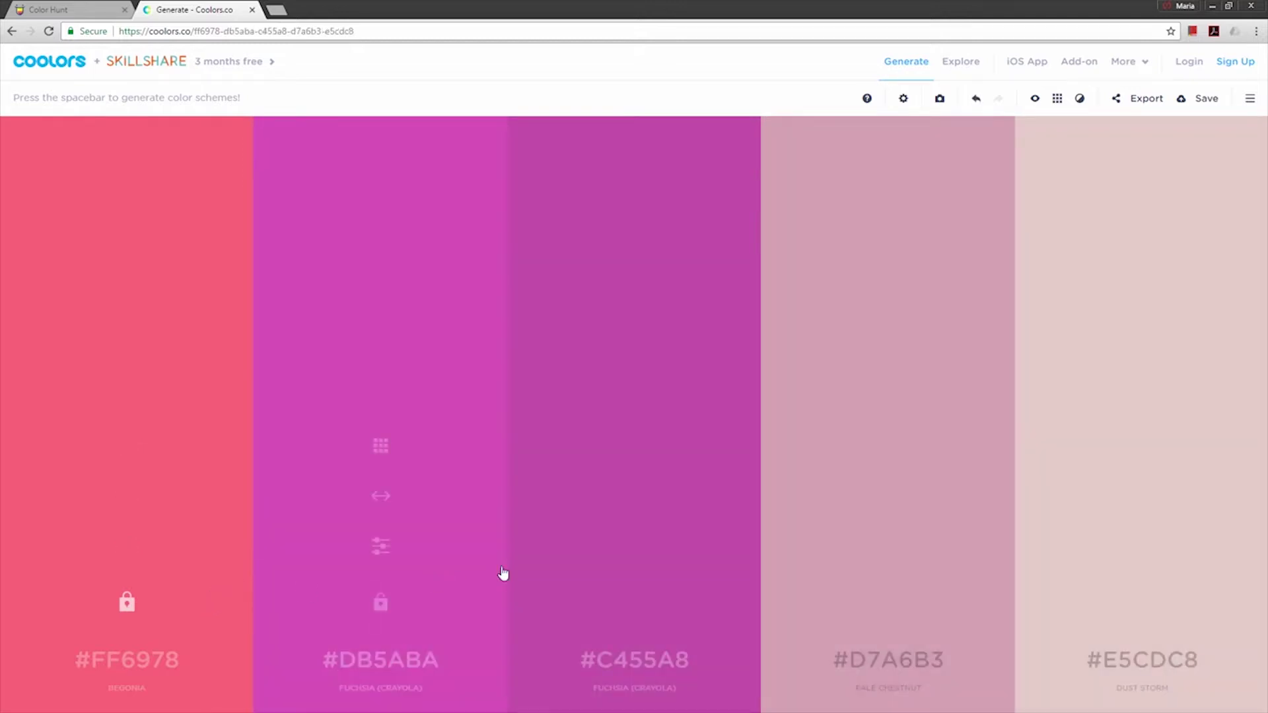
key("space")
key("space")
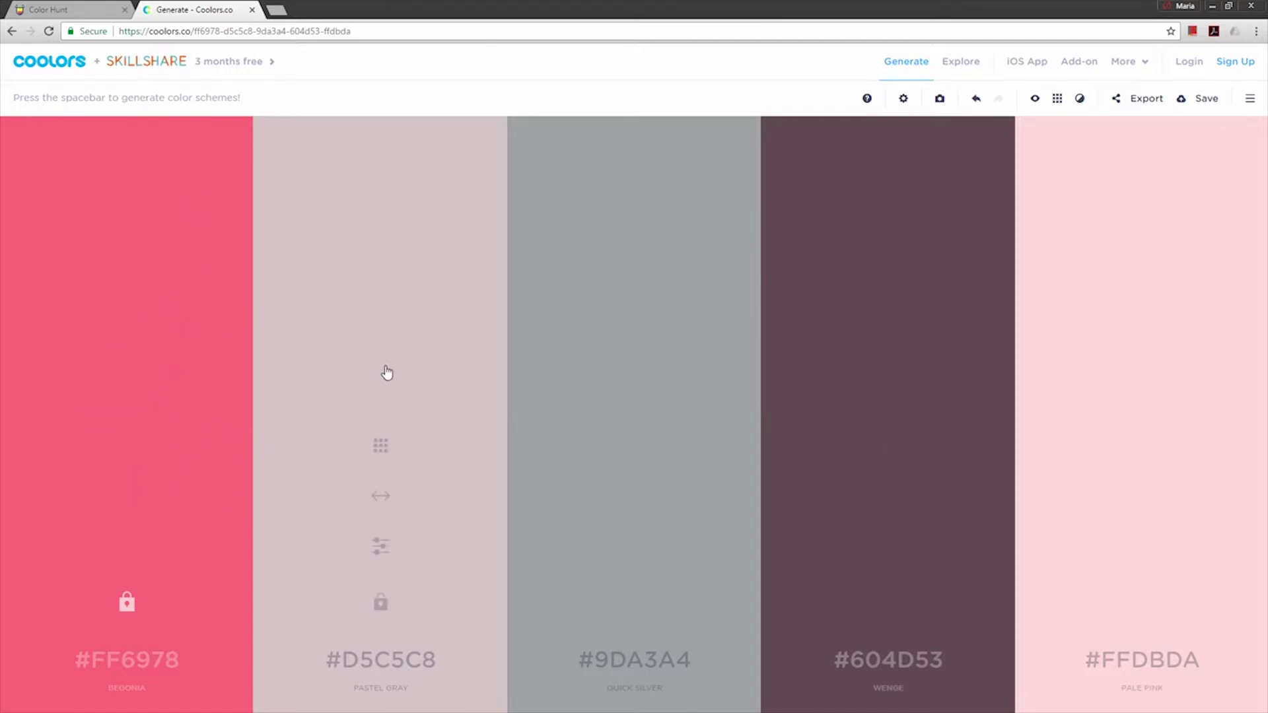
Step: Lock D5C5C8, regenerate to 423629, 4F5D2F and 7D7E75, and select the D5C5C8 code
left_click(381, 603)
key("space")
key("space")
key("space")
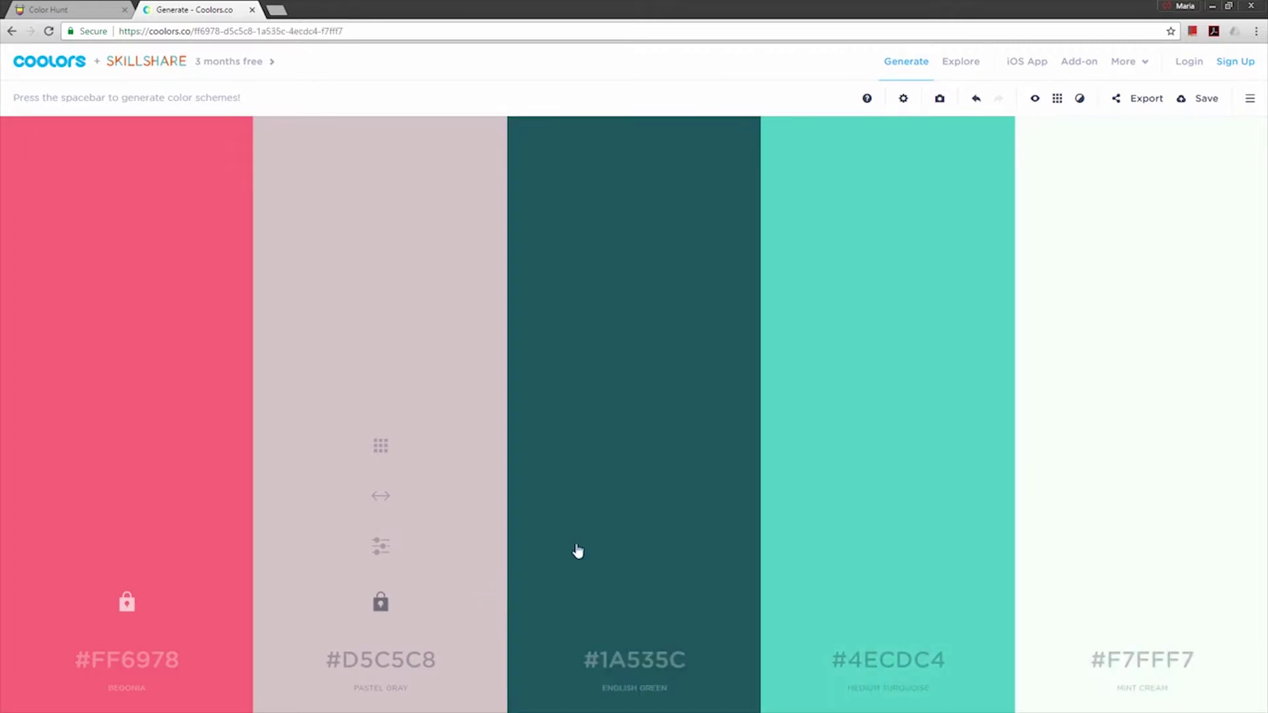
key("space")
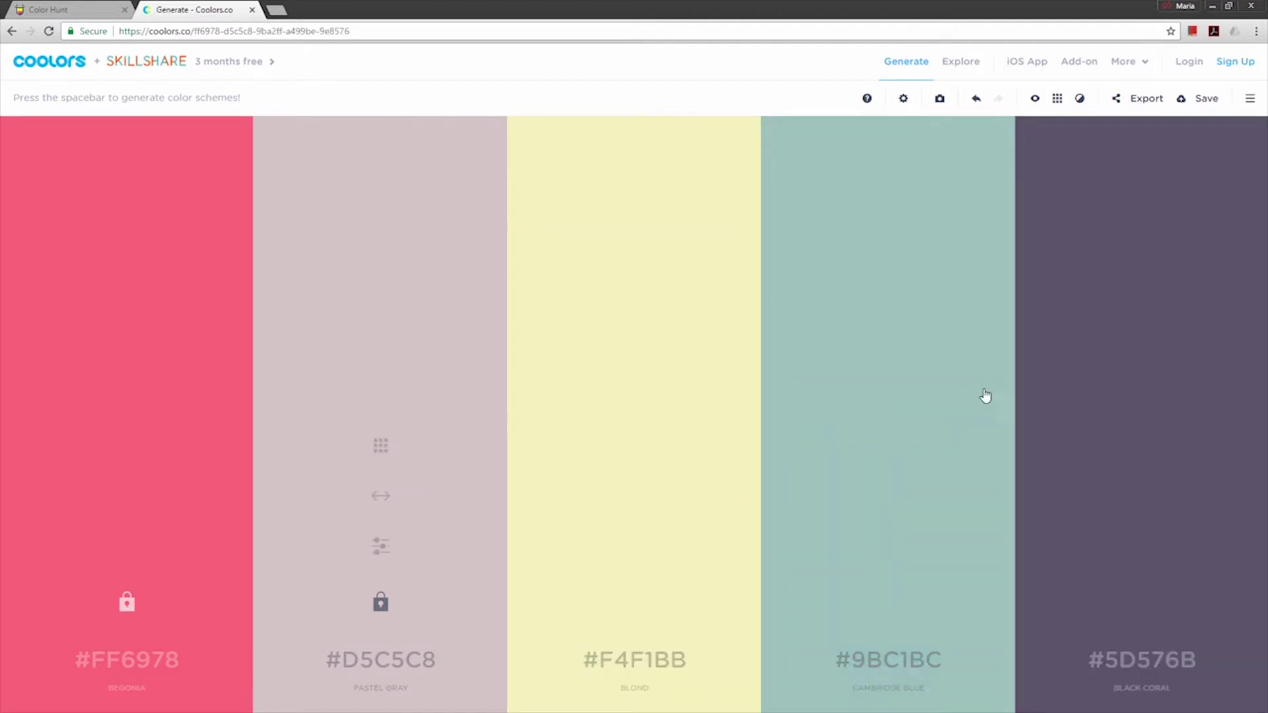
key("space")
key("space")
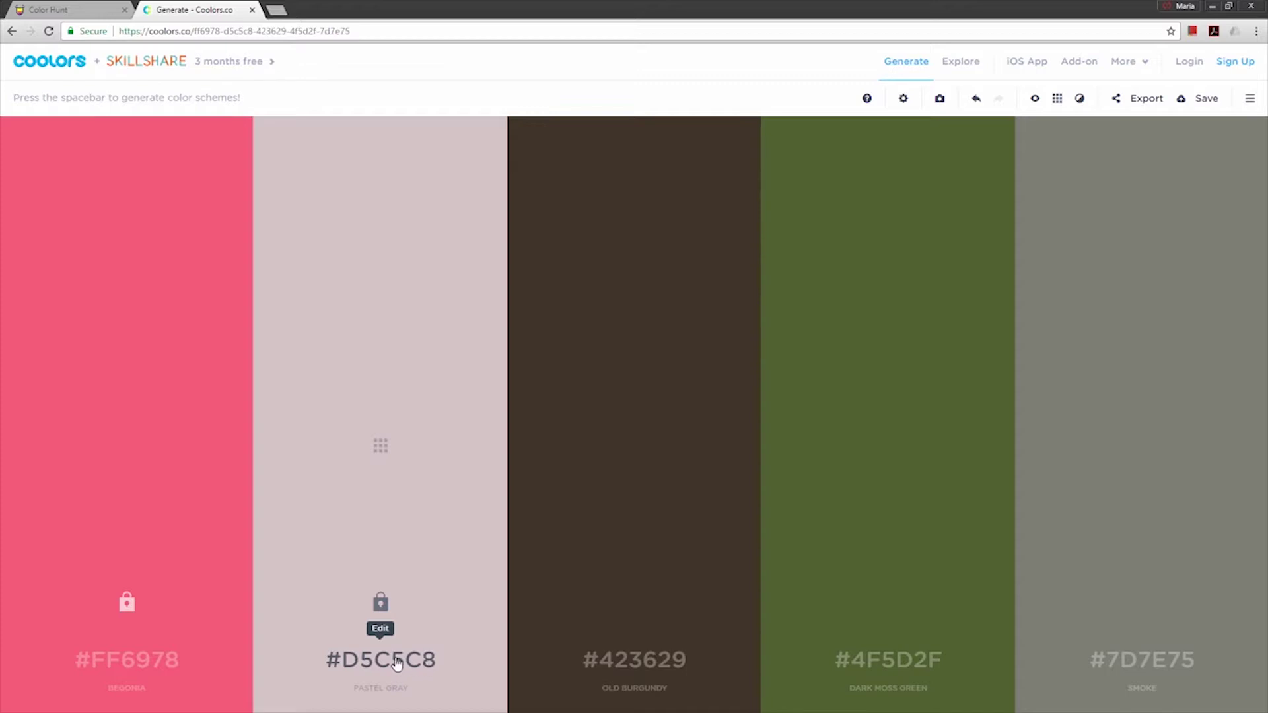
left_click(346, 663)
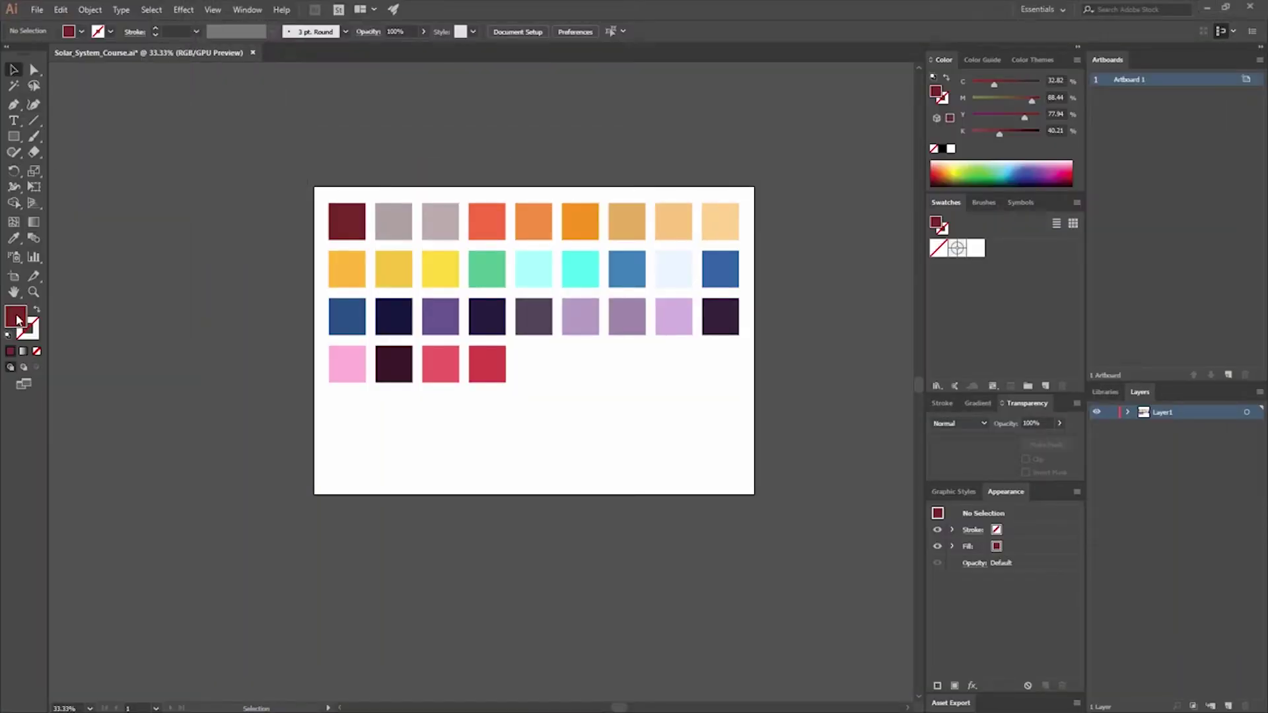
double_click(15, 316)
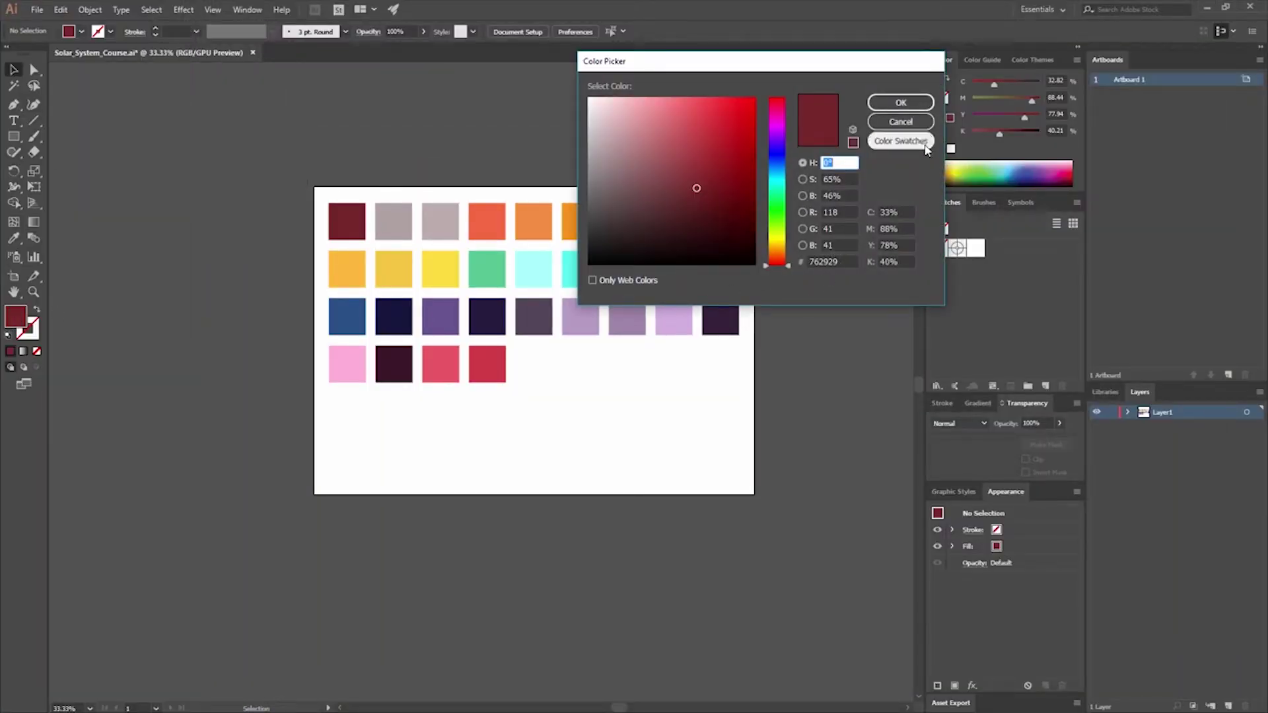
left_click(900, 103)
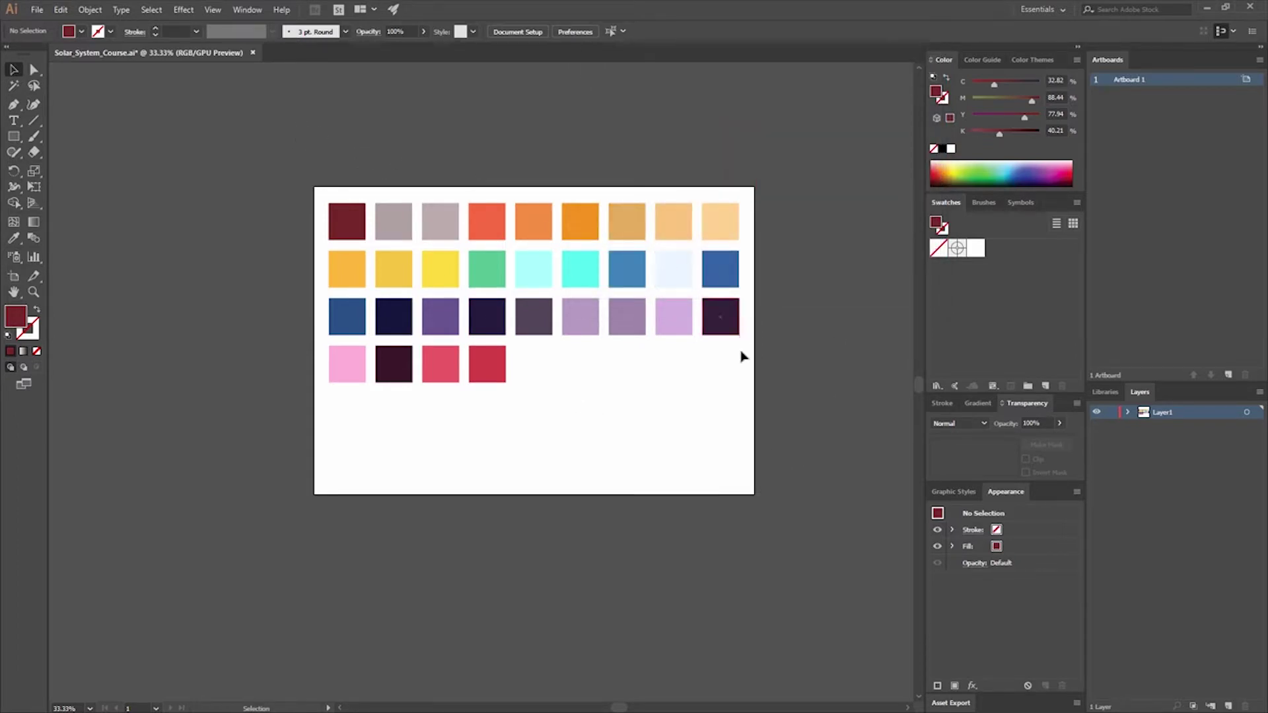
left_click(594, 330)
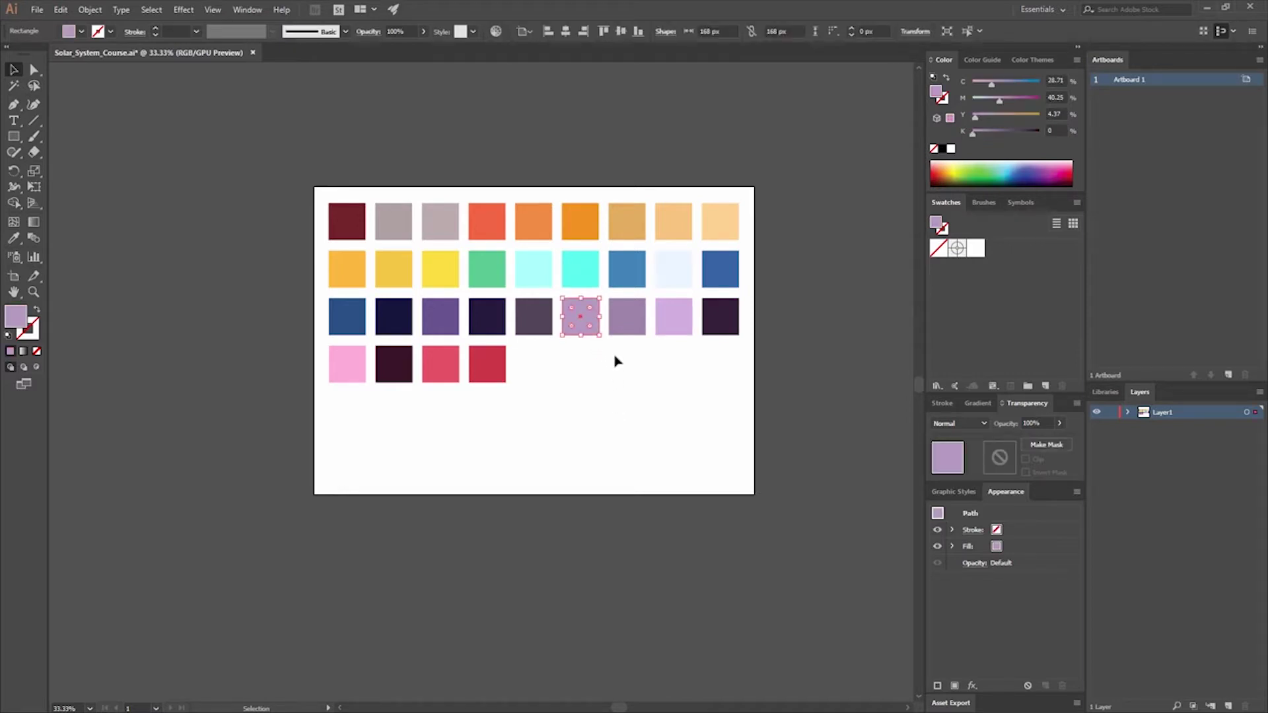
left_click(631, 325)
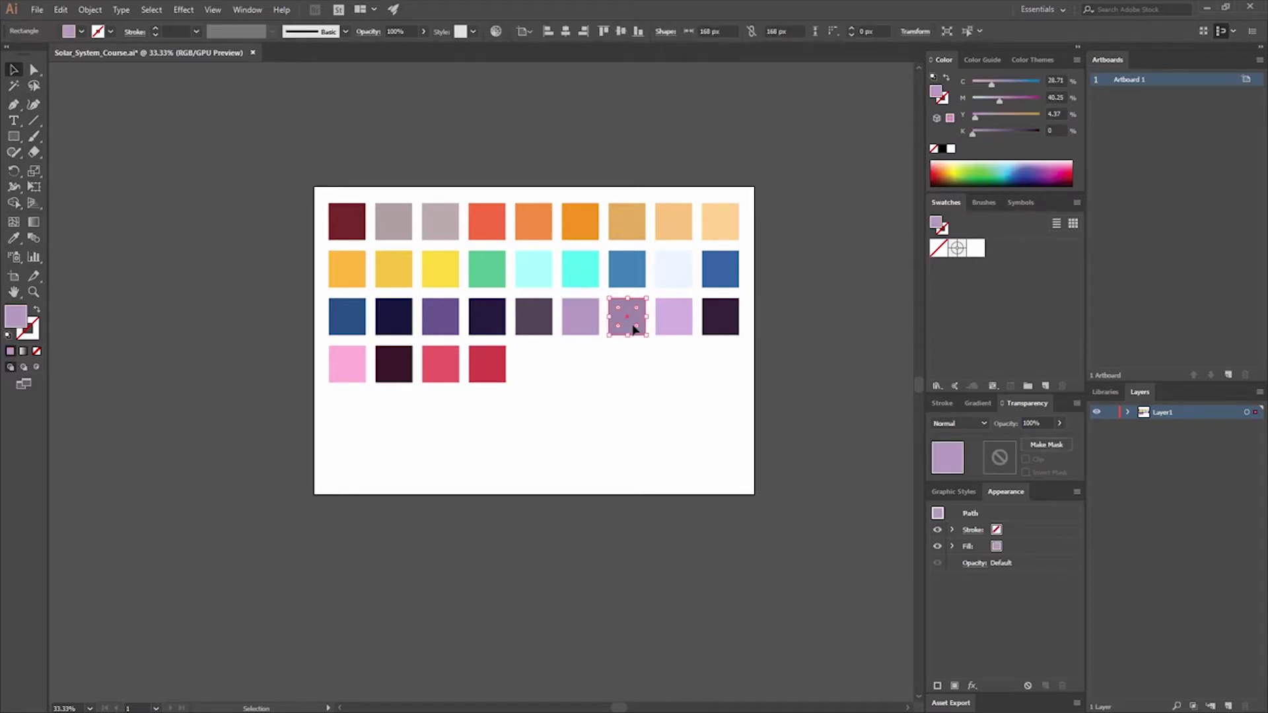
left_click(683, 322)
left_click(745, 393)
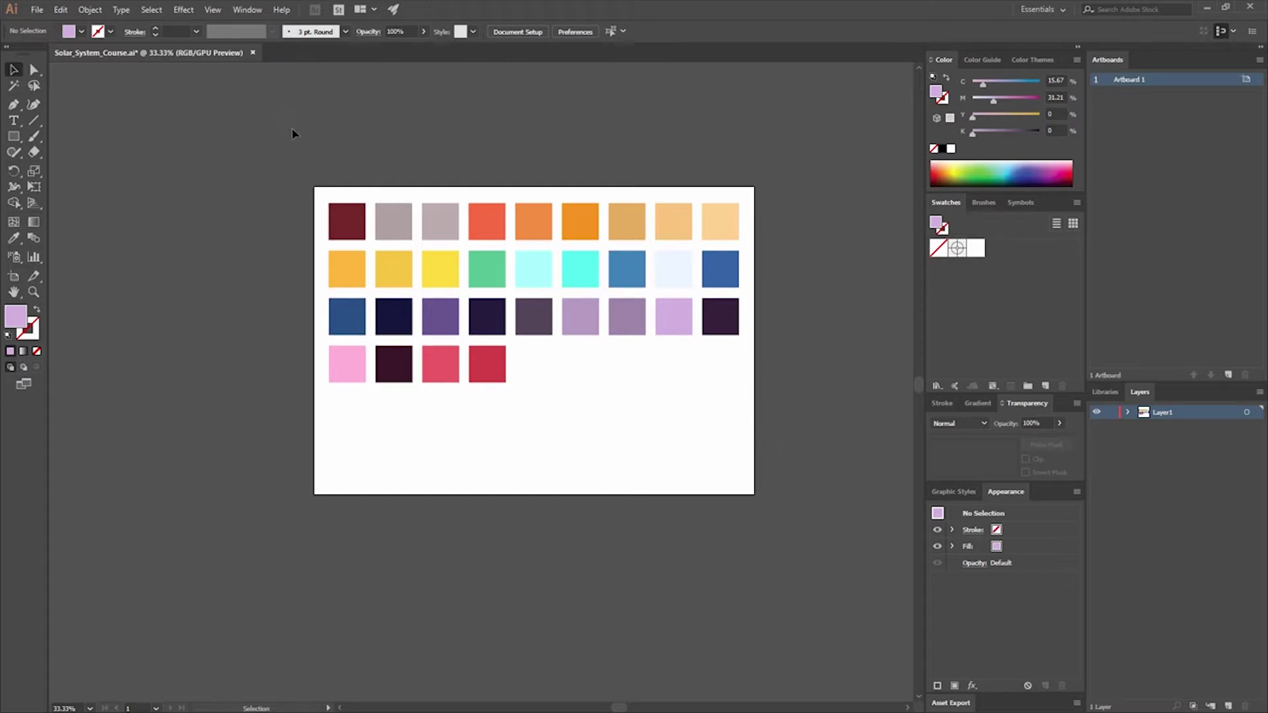
left_click_drag(286, 126, 786, 422)
Step: Create the global colour group 'SolarSystemColors' from all 31 artboard squares
left_click(305, 340)
left_click_drag(755, 419, 241, 94)
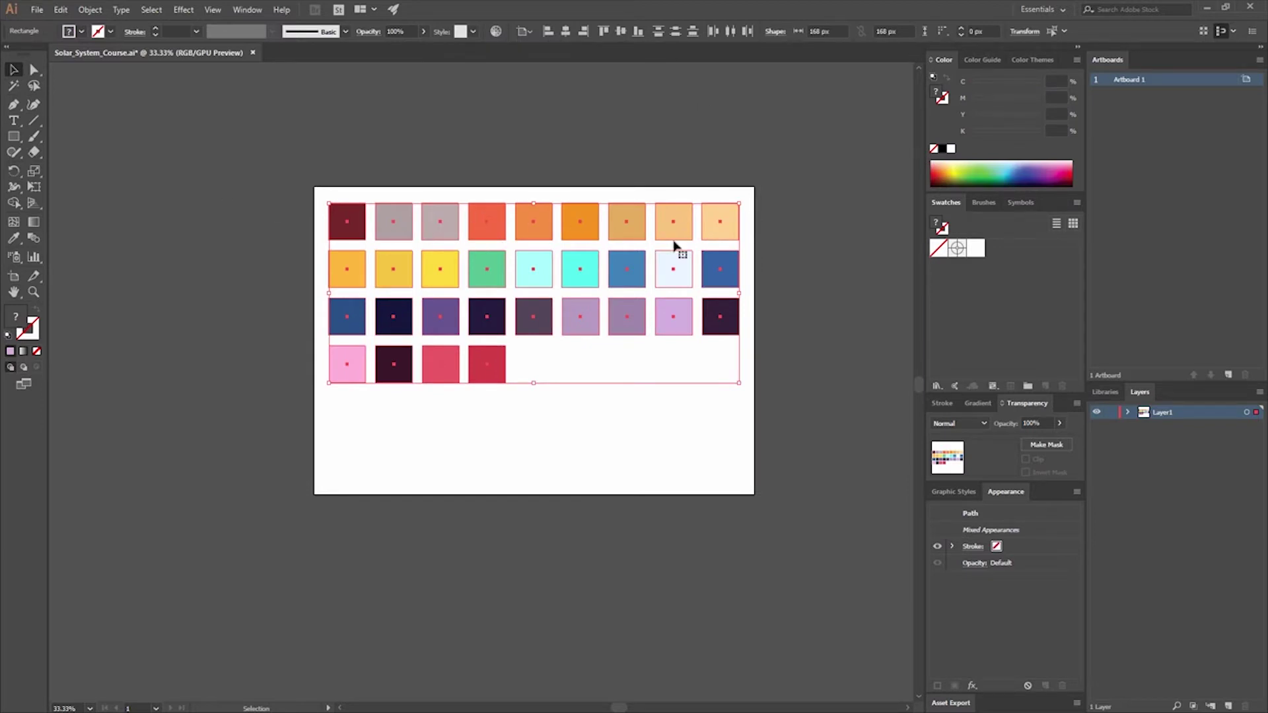
left_click(1028, 388)
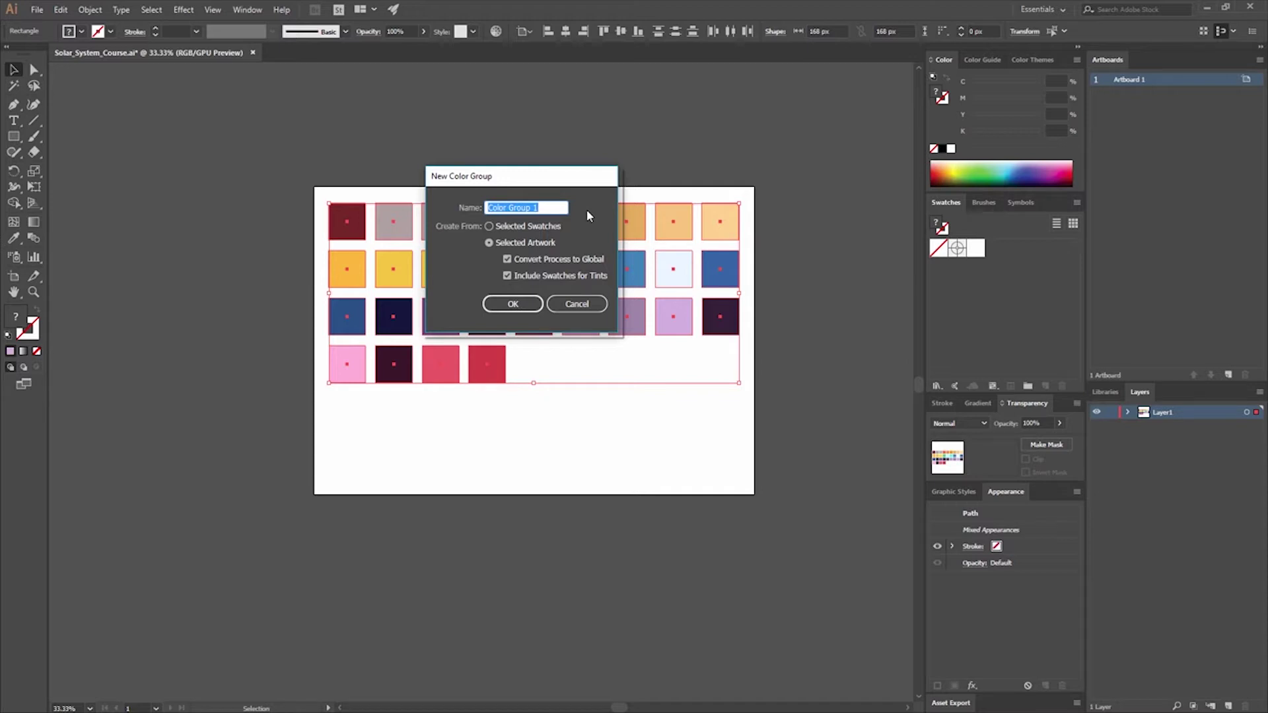
type("S")
type("arSystemColors")
left_click(522, 307)
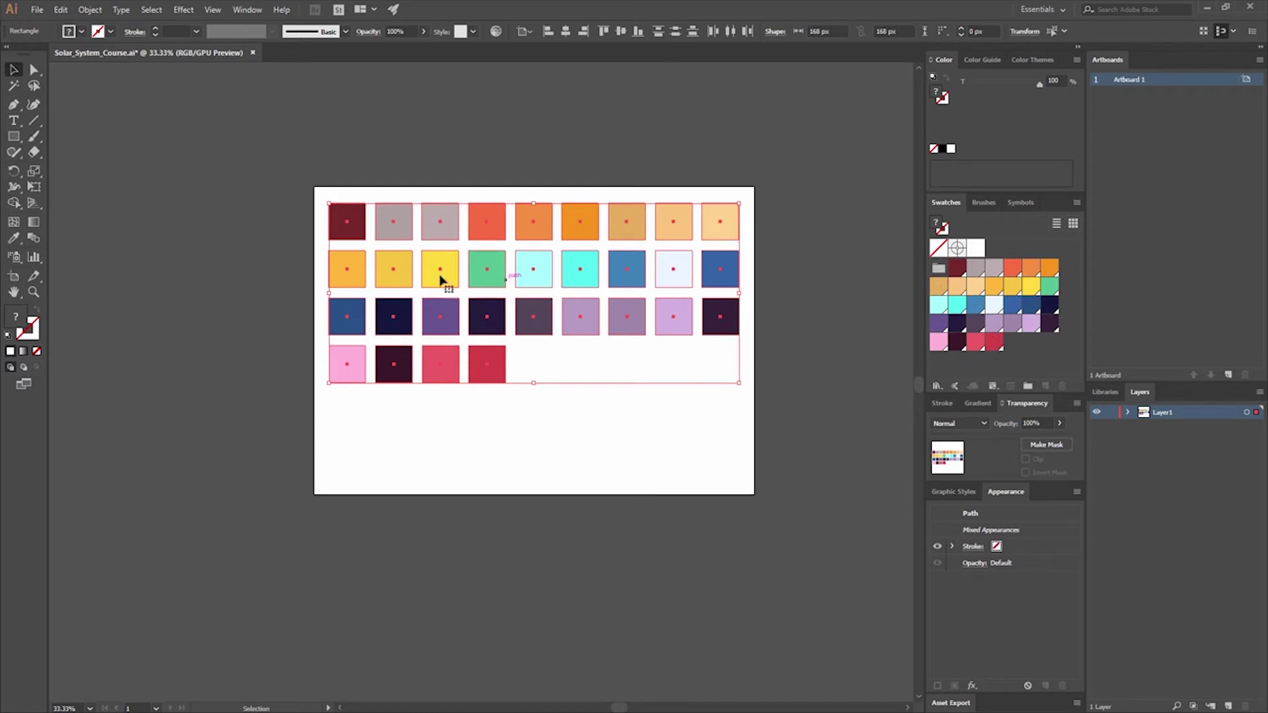
left_click(817, 258)
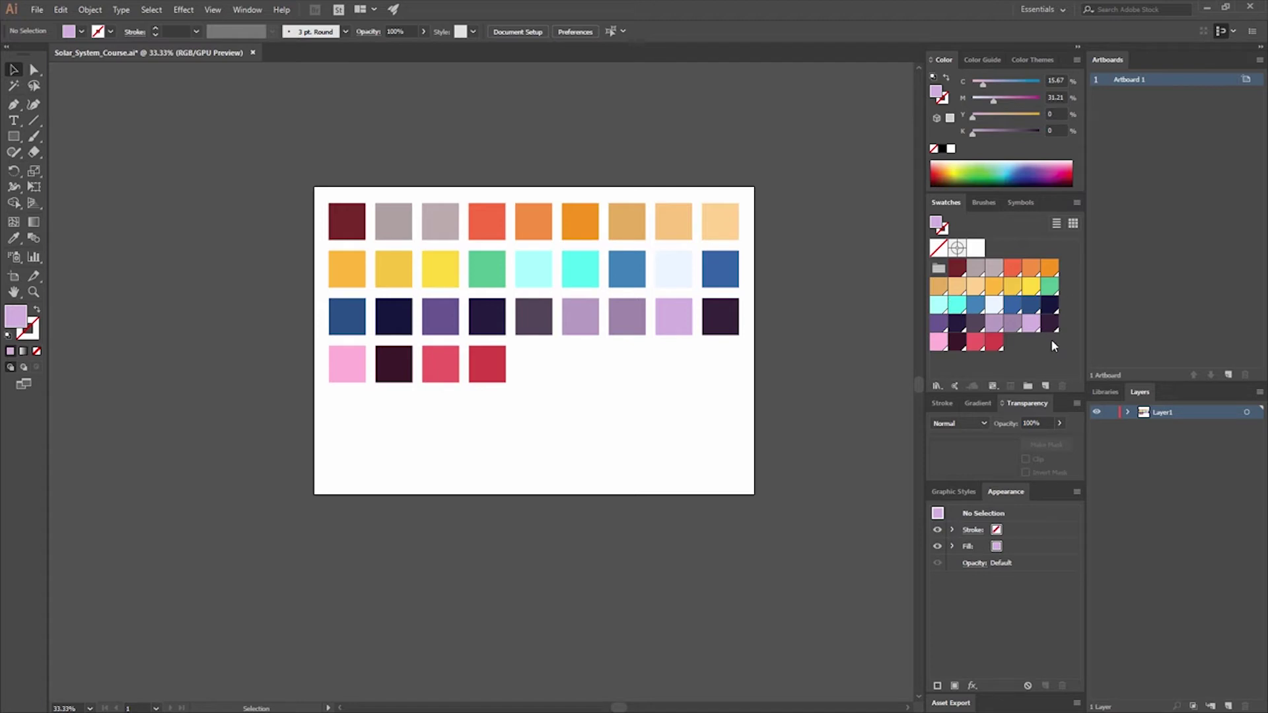
Step: Edit the red global swatch to R181 G17 B72 (deep crimson)
double_click(996, 343)
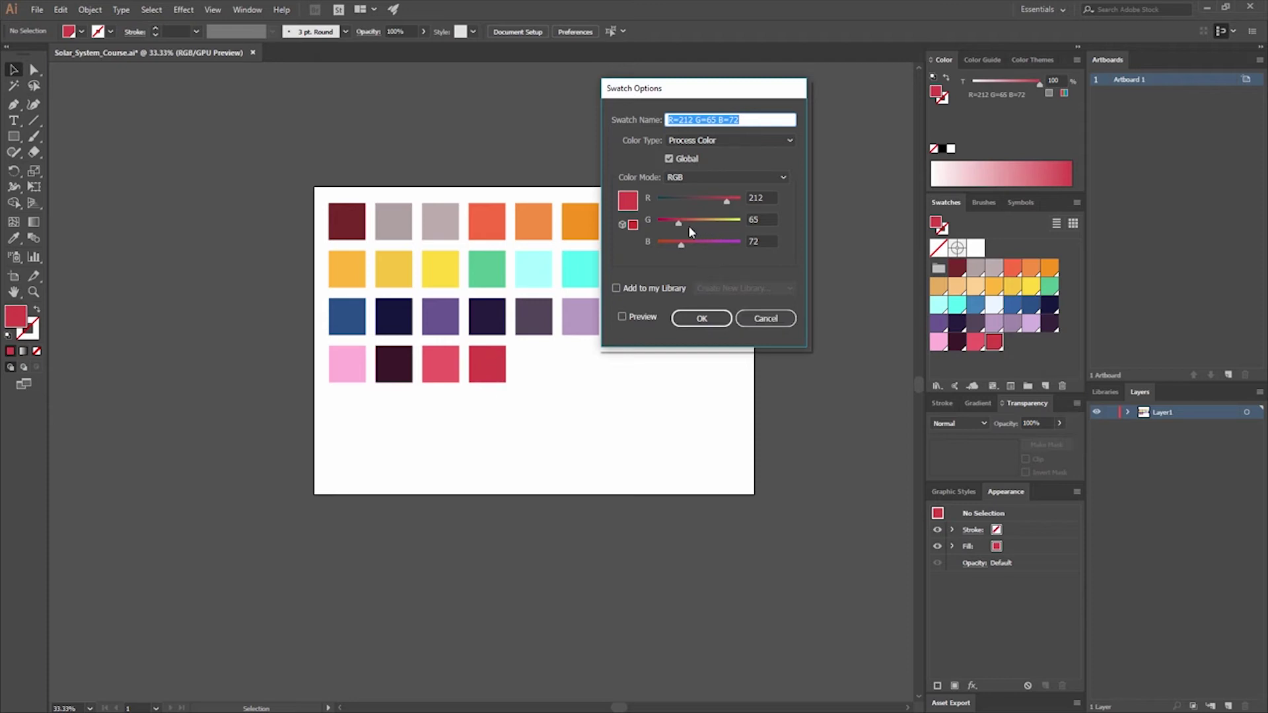
left_click_drag(678, 224, 667, 225)
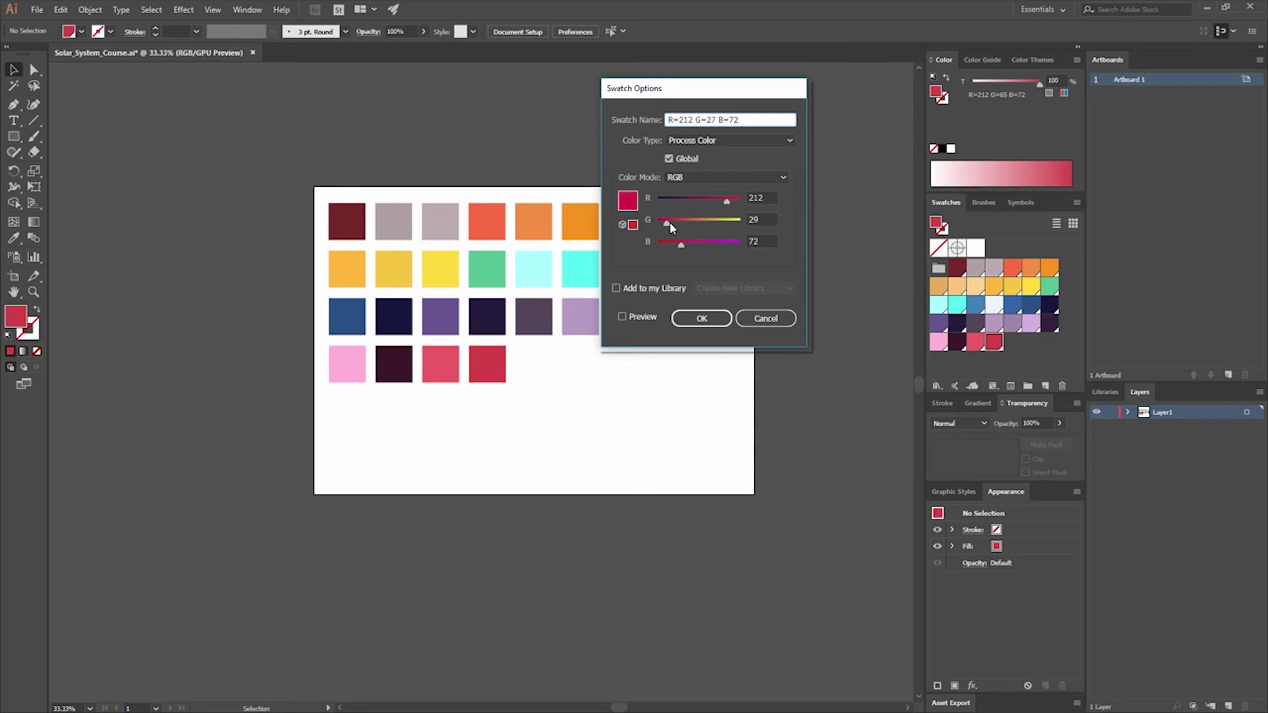
left_click_drag(669, 223, 664, 224)
left_click_drag(724, 202, 716, 202)
left_click(701, 319)
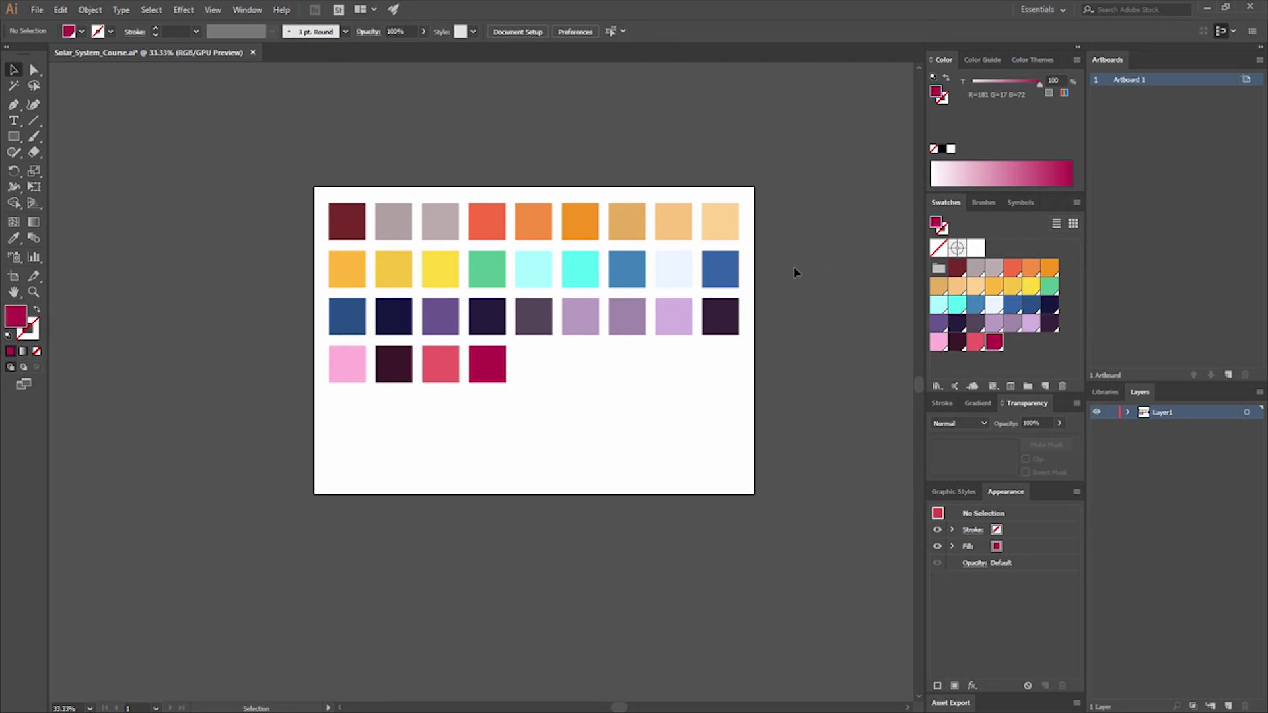
Step: Delete all the coloured squares, undoing once and reselecting before the final delete
left_click_drag(365, 170, 726, 423)
key("Delete")
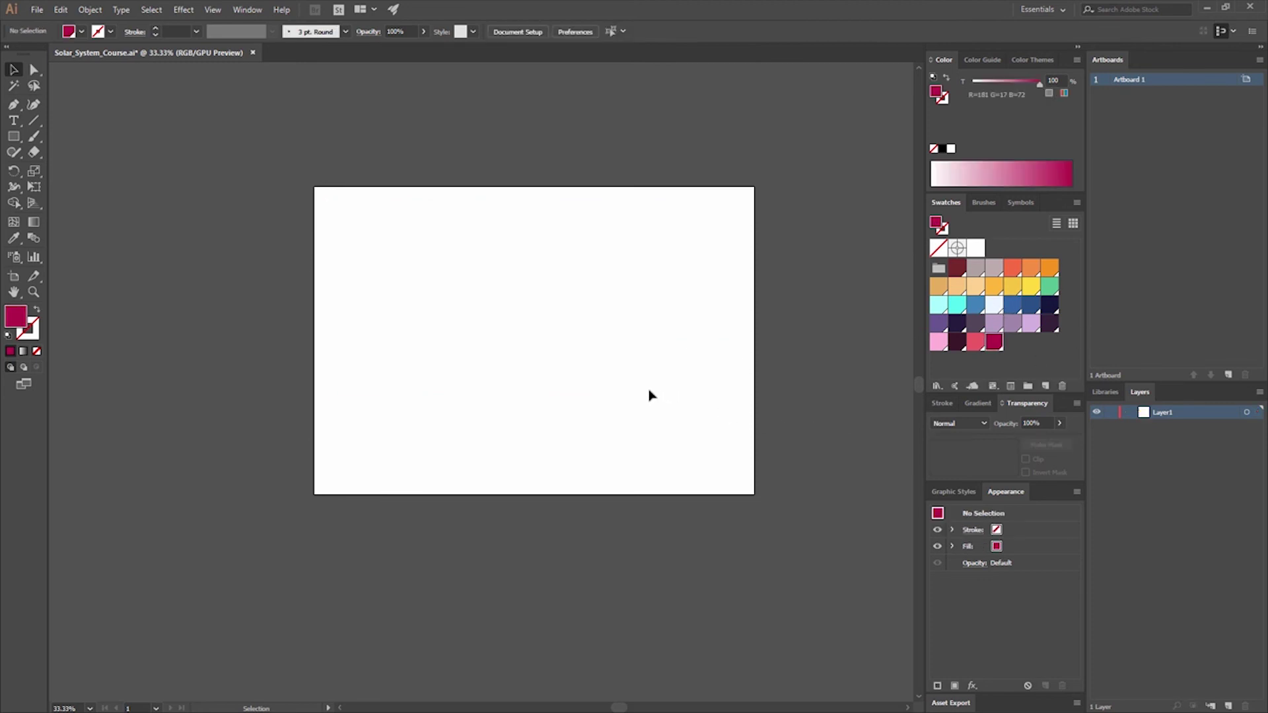
key("ctrl+z")
left_click(693, 367)
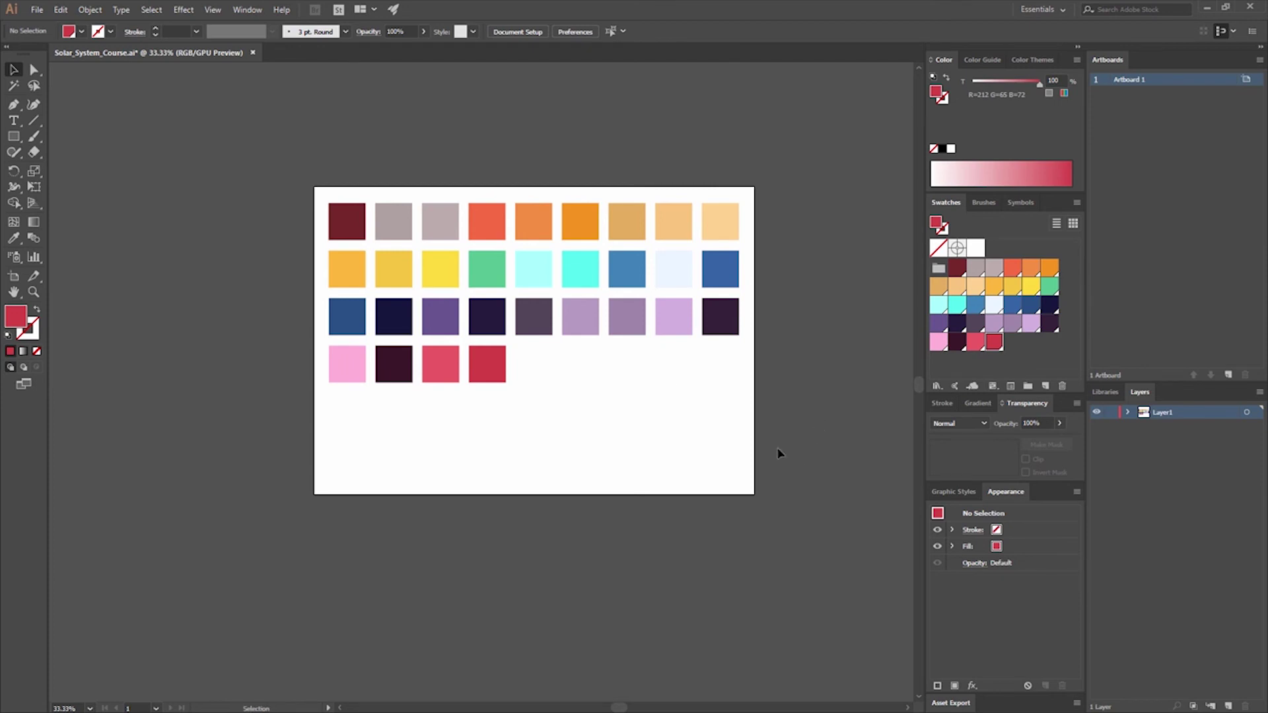
left_click_drag(791, 471, 165, 143)
key("Delete")
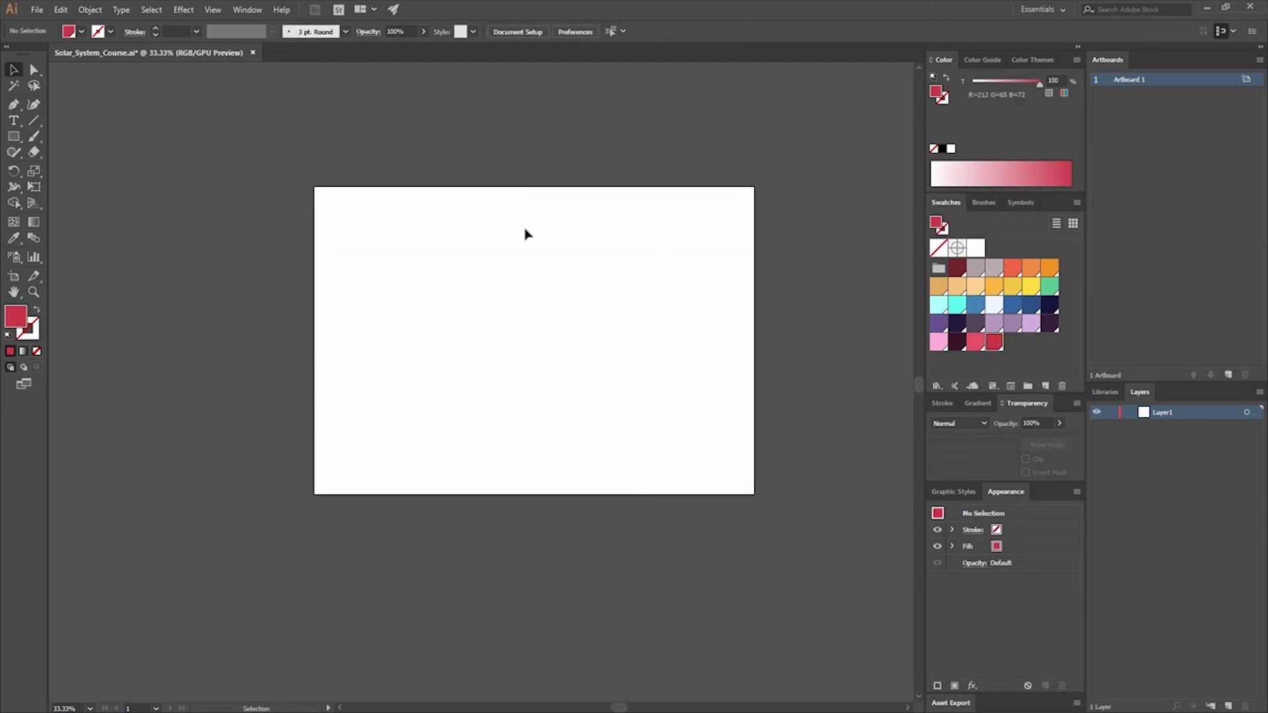